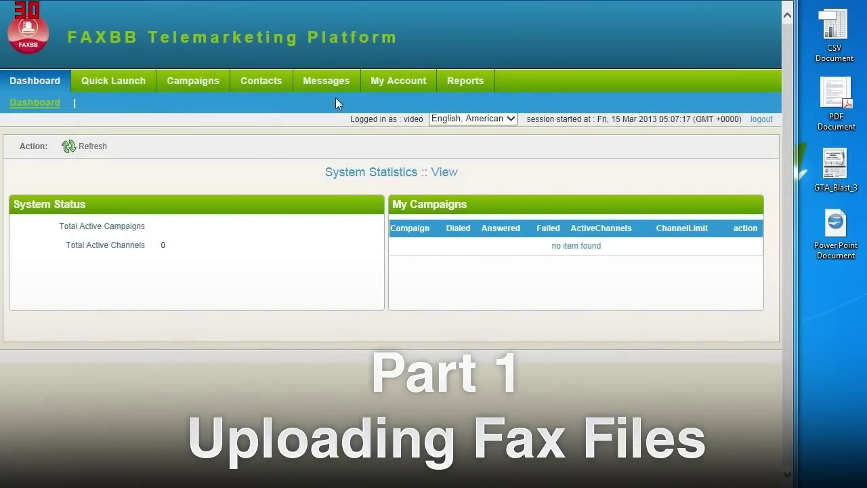
Step: Add a new fax document and enter Test as its document name
{"action": "mouse_move", "coordinate": [316, 89]}
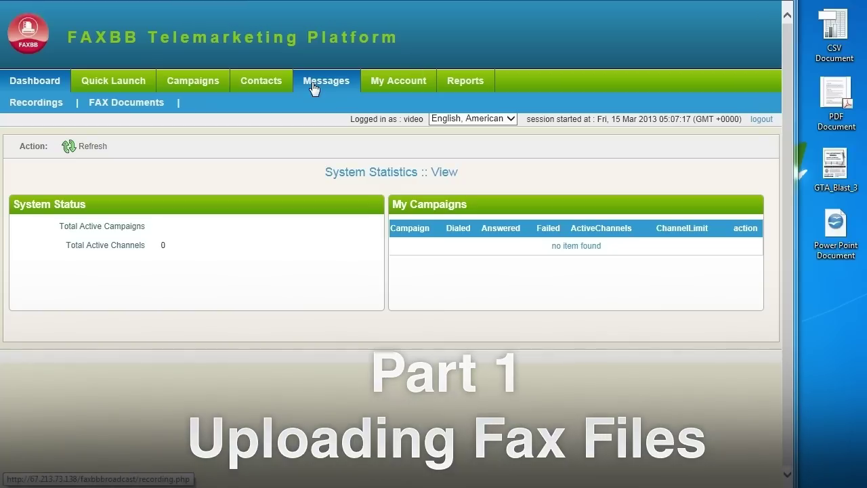
{"action": "left_click", "coordinate": [139, 106]}
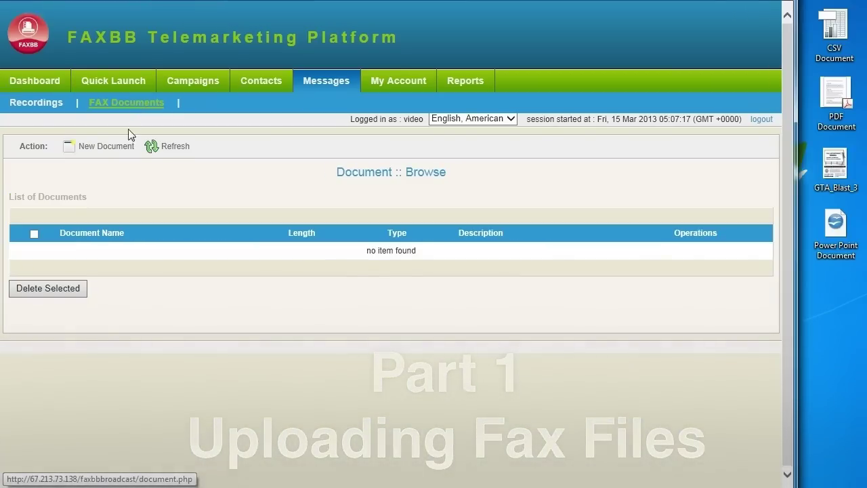
{"action": "left_click", "coordinate": [109, 151]}
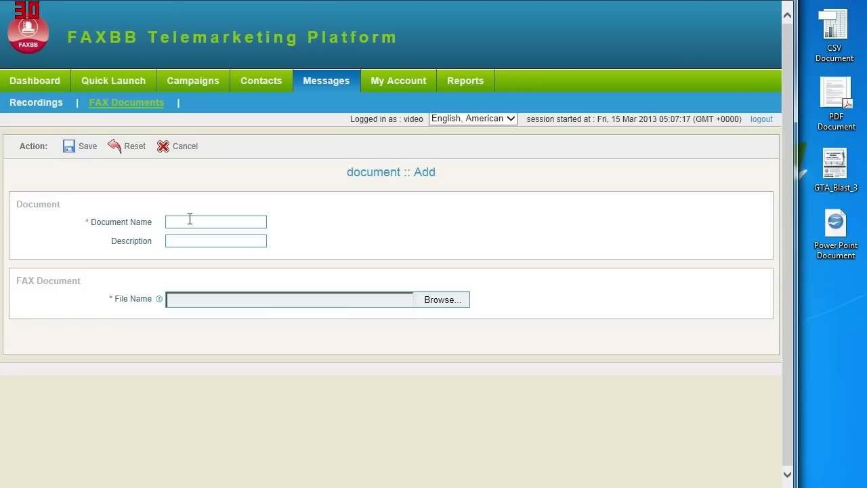
{"action": "left_click", "coordinate": [190, 220]}
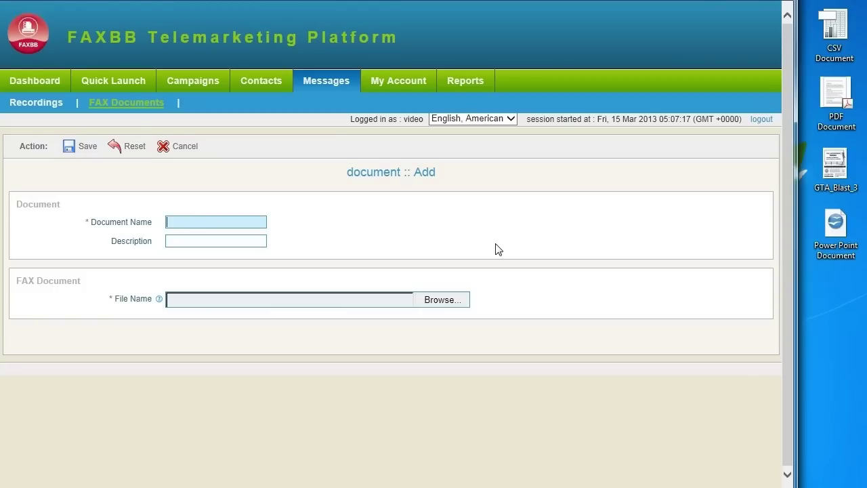
{"action": "type", "text": "Test"}
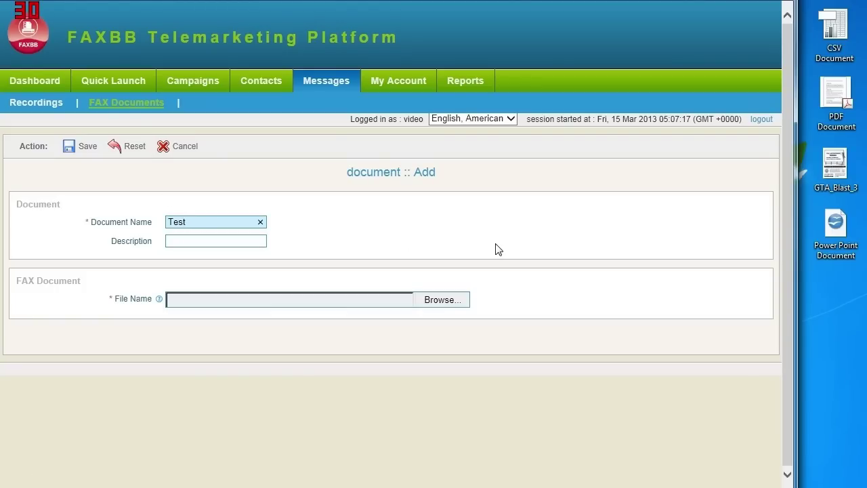
Step: Attach PDF Document.pdf from the desktop to the new fax document, save it and view the saved document
{"action": "left_click", "coordinate": [456, 301]}
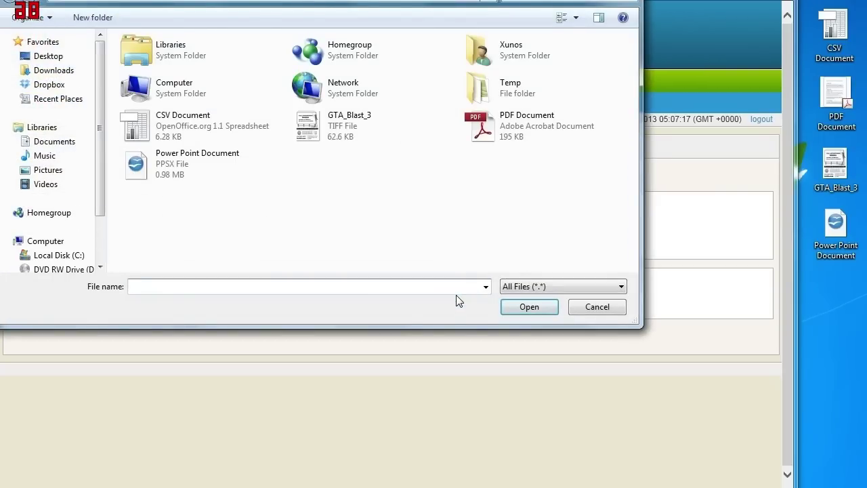
{"action": "double_click", "coordinate": [508, 138]}
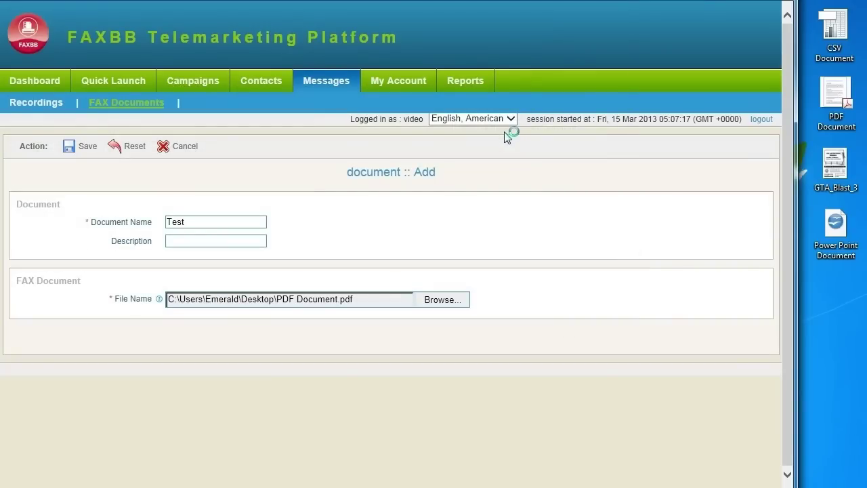
{"action": "left_click", "coordinate": [82, 152]}
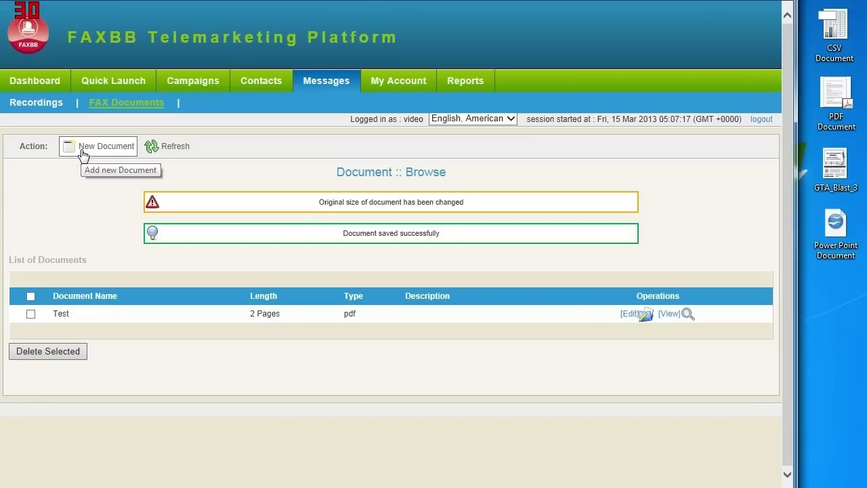
{"action": "left_click", "coordinate": [670, 314]}
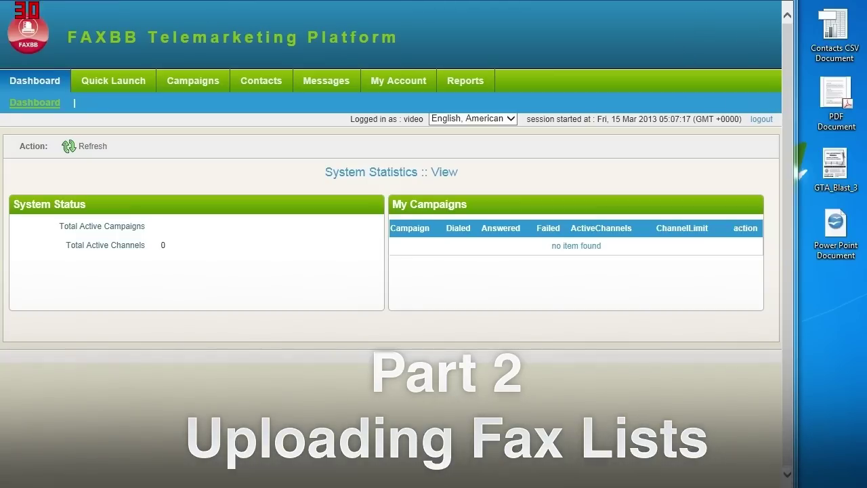
Step: Create and save a new contact group titled Contacts
{"action": "mouse_move", "coordinate": [270, 84]}
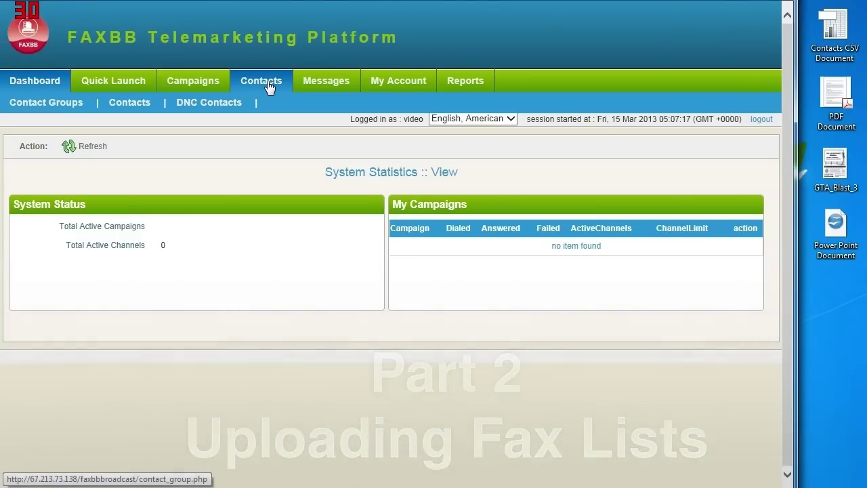
{"action": "left_click", "coordinate": [270, 84]}
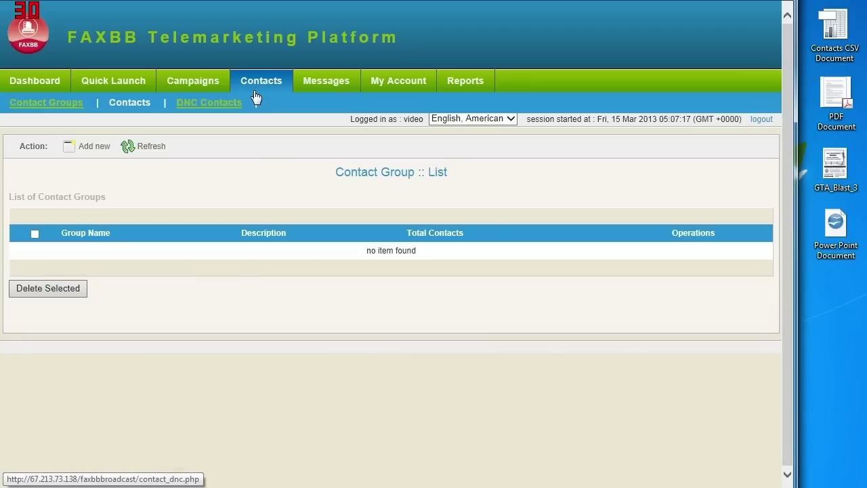
{"action": "left_click", "coordinate": [93, 147]}
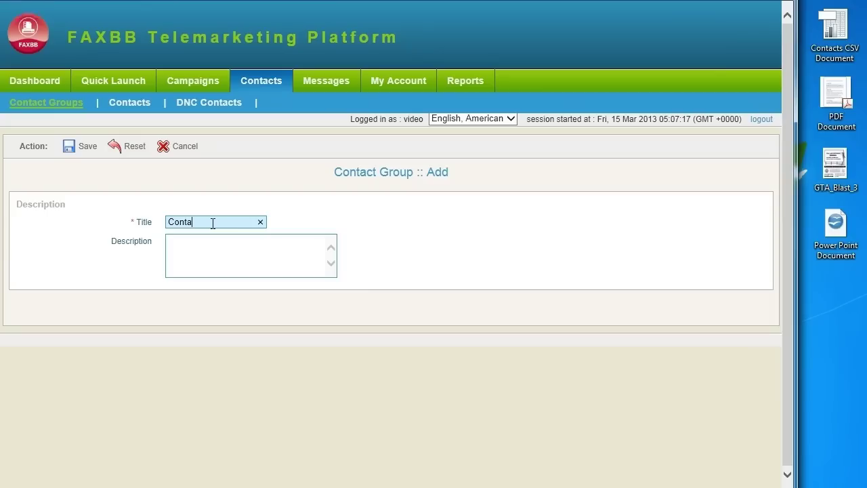
{"action": "type", "text": "Contacts"}
{"action": "left_click", "coordinate": [82, 154]}
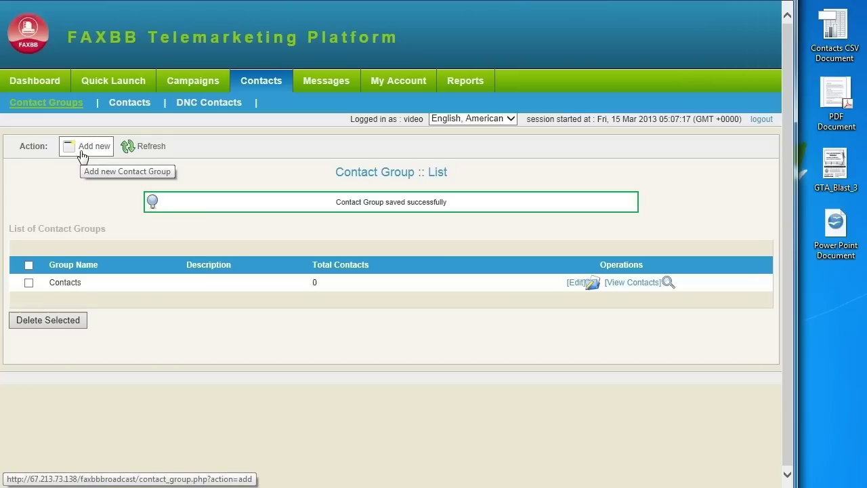
Step: Select the Contacts group as the contact list filter and open the contact import form
{"action": "left_click", "coordinate": [122, 110]}
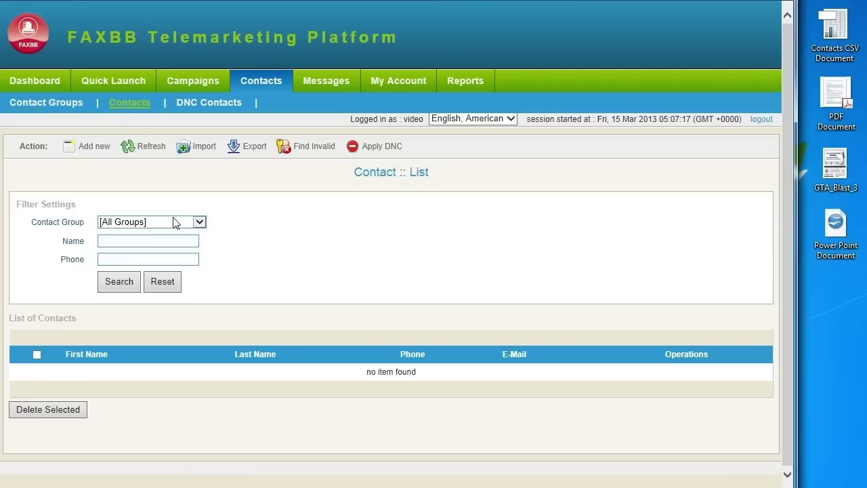
{"action": "left_click", "coordinate": [175, 223]}
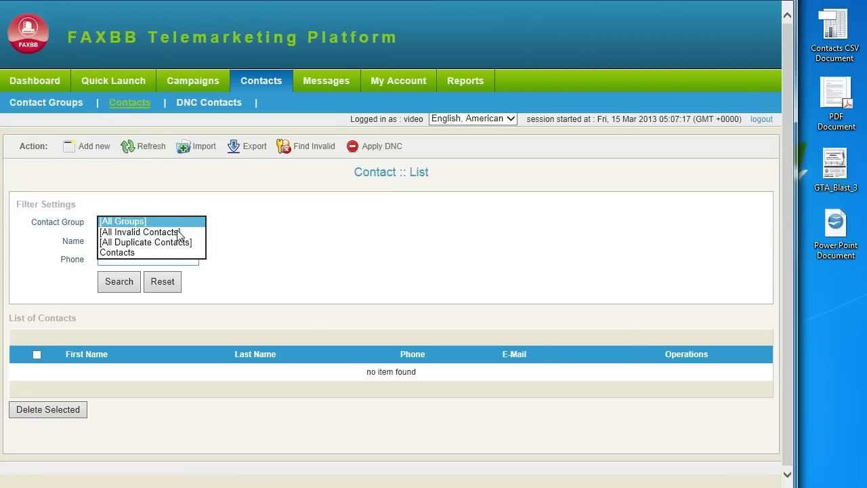
{"action": "left_click", "coordinate": [166, 252]}
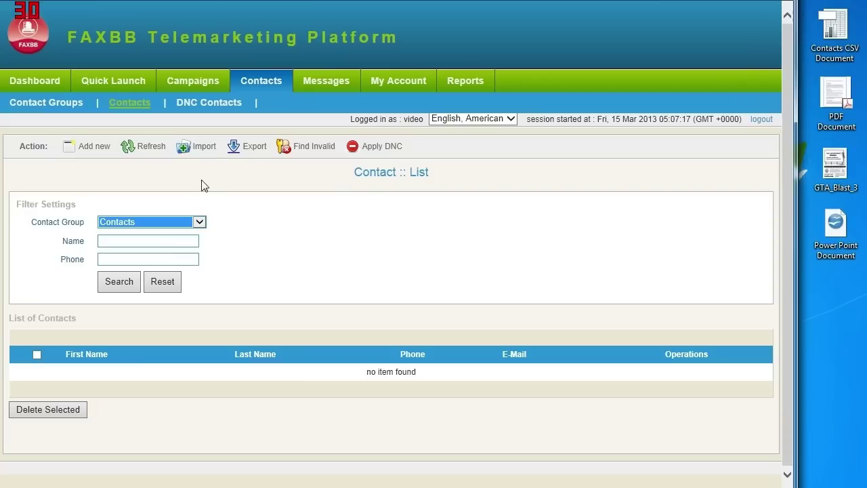
{"action": "left_click", "coordinate": [201, 149]}
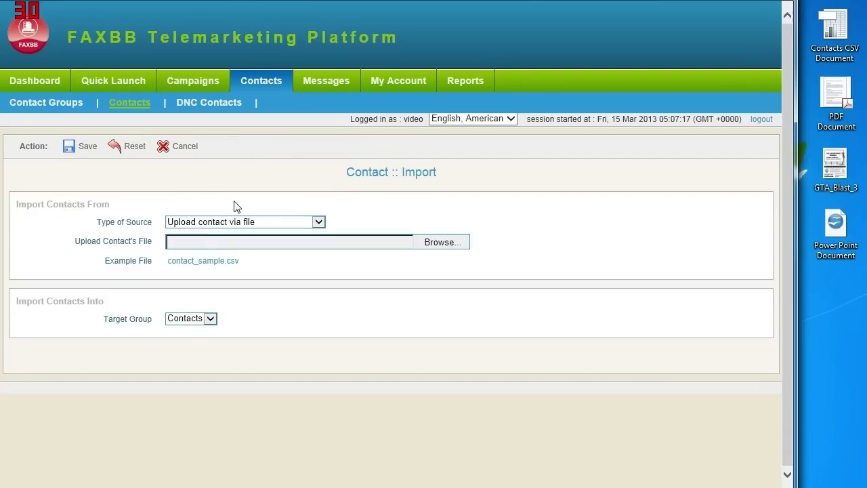
Step: Import Contacts CSV Document.csv from the desktop with Contacts as the target group, and save the import
{"action": "left_click", "coordinate": [431, 242]}
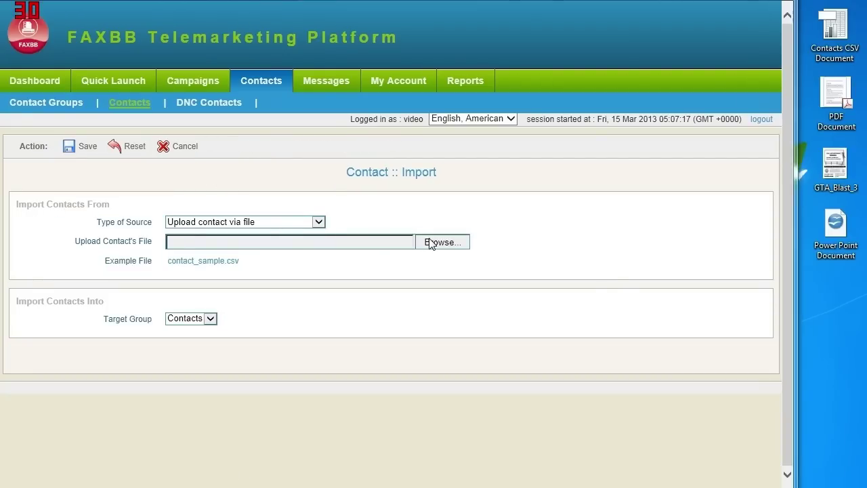
{"action": "double_click", "coordinate": [238, 130]}
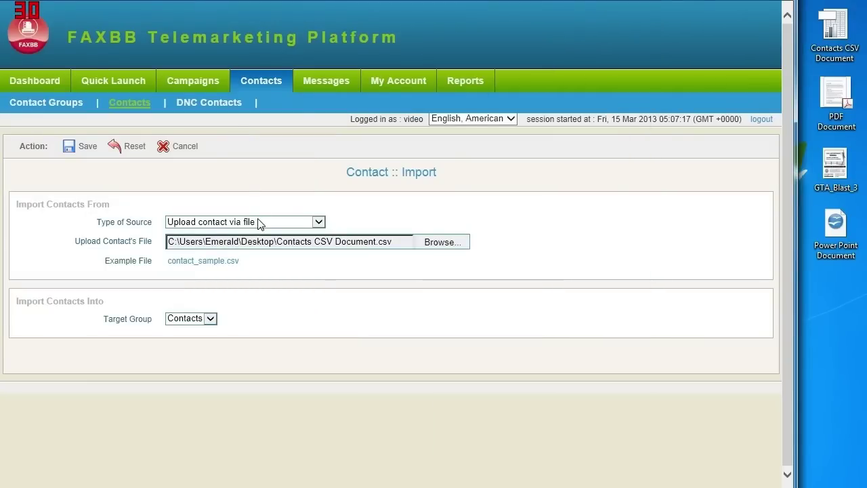
{"action": "left_click", "coordinate": [211, 323]}
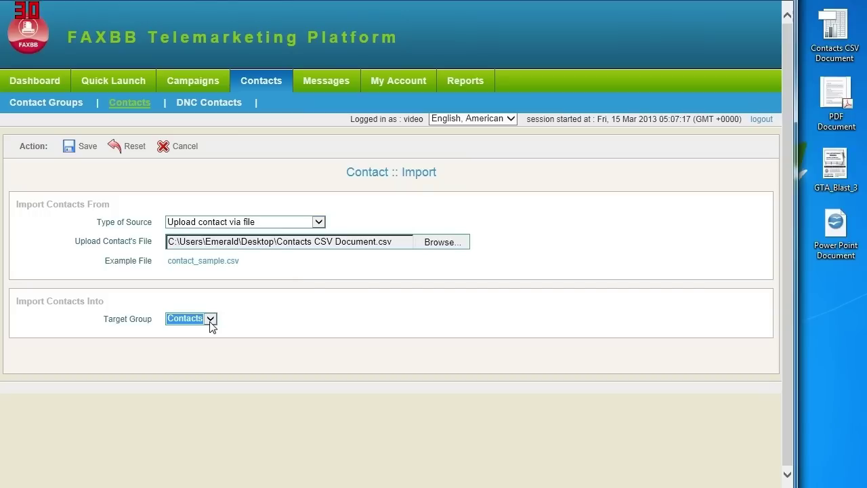
{"action": "left_click", "coordinate": [86, 157]}
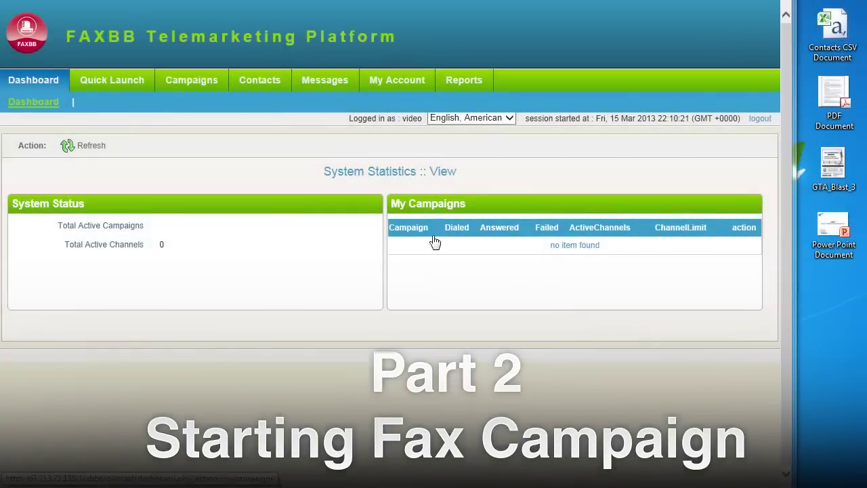
Step: Add a new campaign of the Fax Campaign type and name it Named
{"action": "mouse_move", "coordinate": [204, 87]}
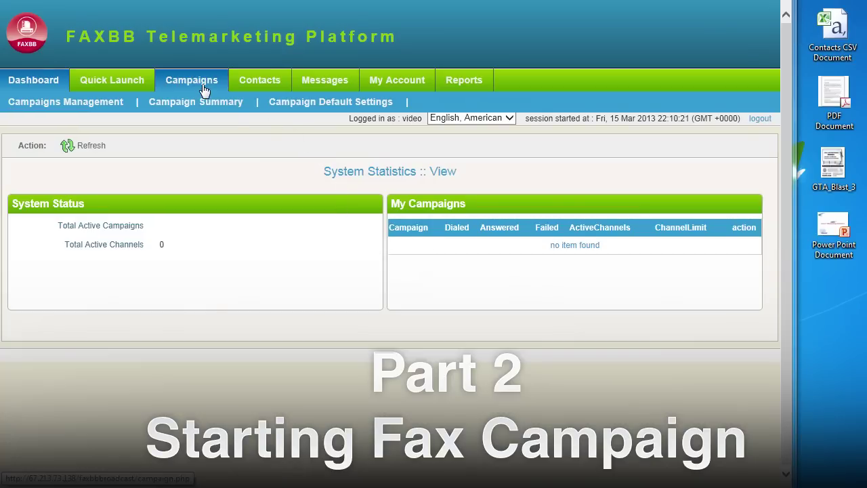
{"action": "left_click", "coordinate": [105, 108]}
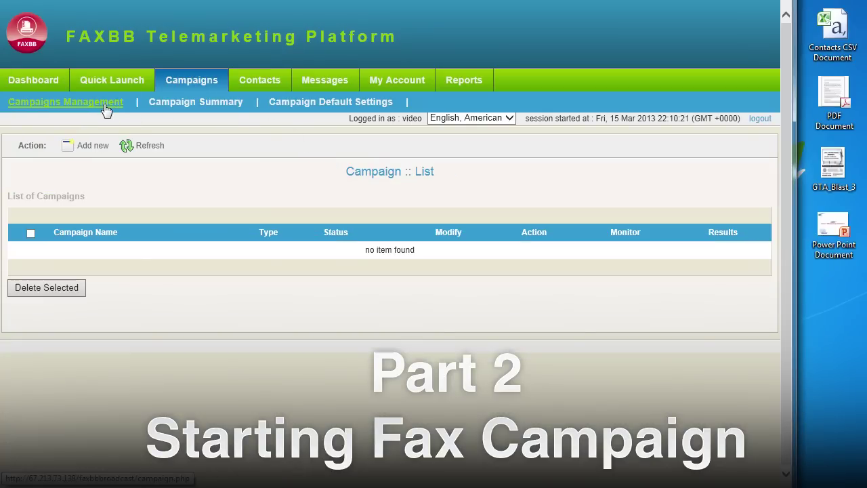
{"action": "left_click", "coordinate": [98, 150]}
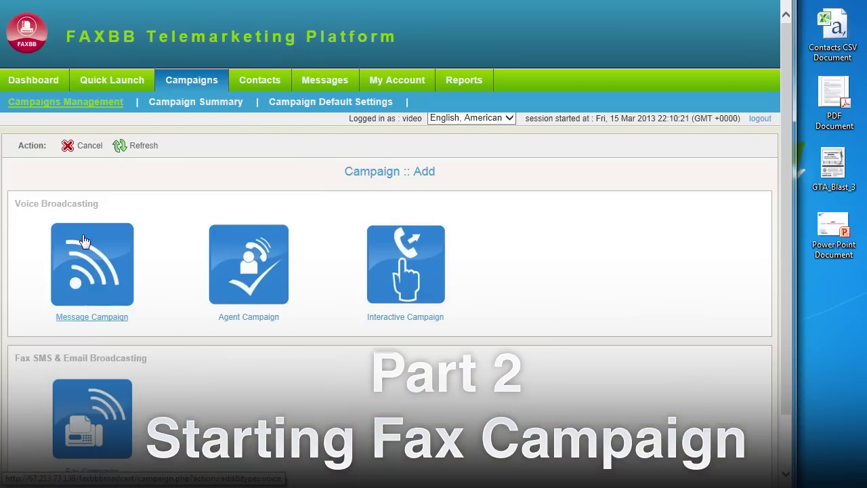
{"action": "scroll", "coordinate": [122, 350], "scroll_direction": "down", "scroll_amount": 2}
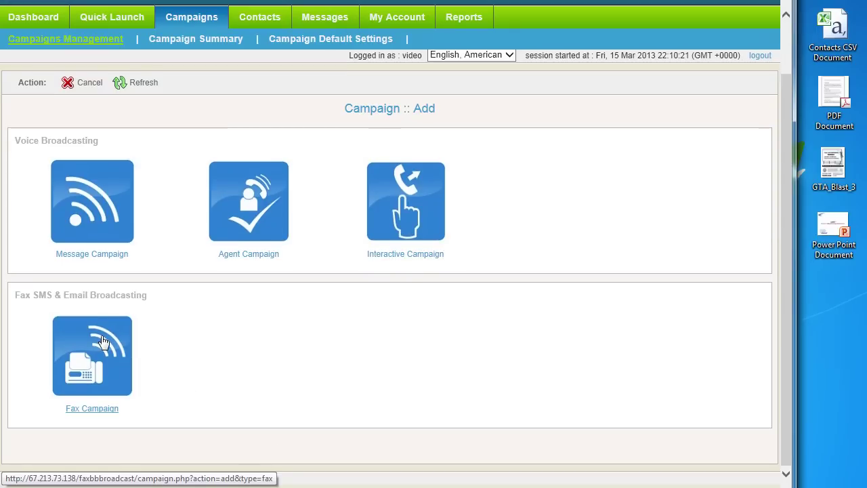
{"action": "left_click", "coordinate": [103, 342]}
{"action": "left_click", "coordinate": [189, 224]}
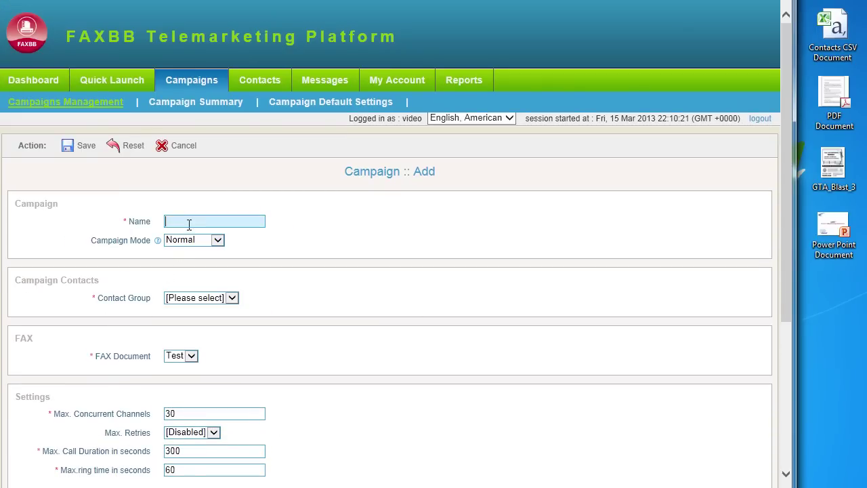
{"action": "left_click", "coordinate": [351, 242]}
Step: Choose Contacts as the campaign's contact group and Test as its fax document
{"action": "scroll", "coordinate": [348, 240], "scroll_direction": "down", "scroll_amount": 3}
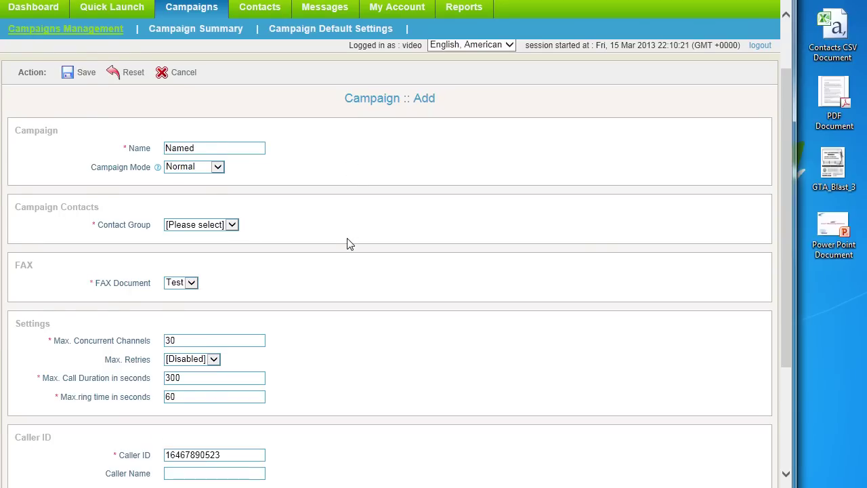
{"action": "scroll", "coordinate": [314, 201], "scroll_direction": "down", "scroll_amount": 2}
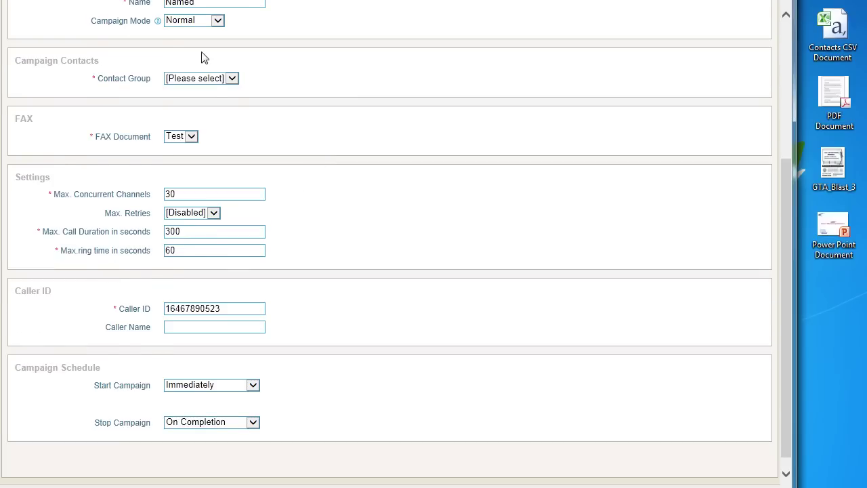
{"action": "left_click", "coordinate": [212, 80]}
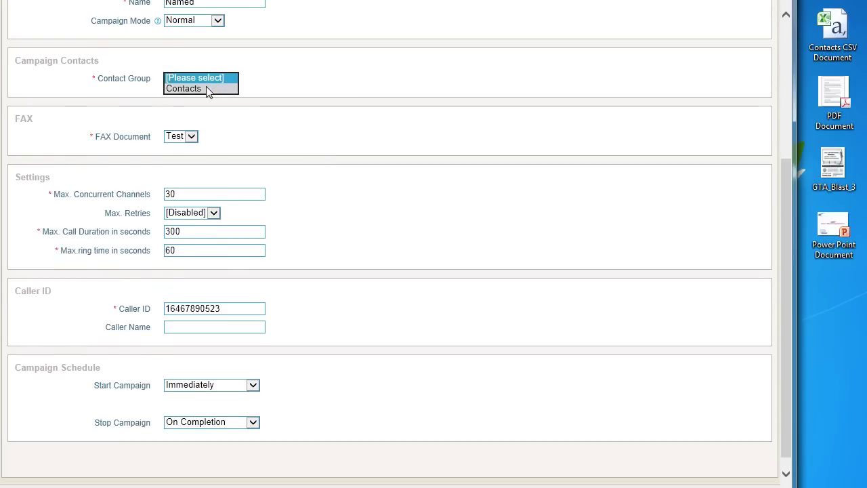
{"action": "left_click", "coordinate": [209, 89]}
{"action": "scroll", "coordinate": [256, 121], "scroll_direction": "down", "scroll_amount": 1}
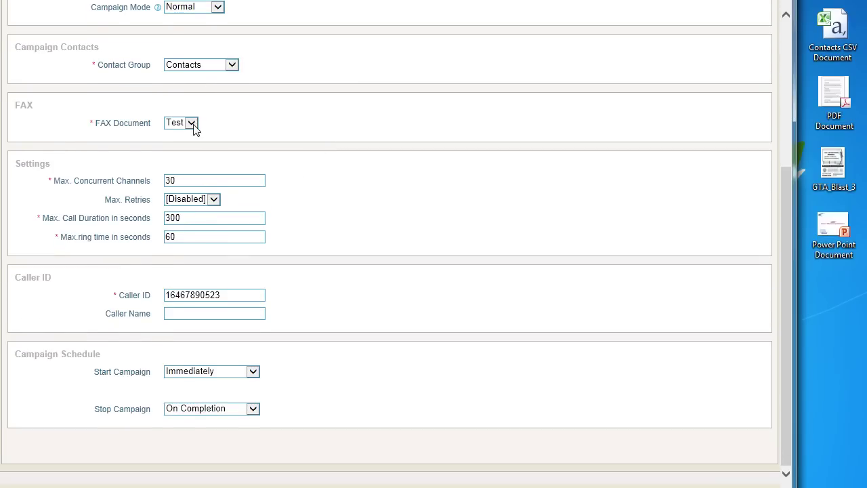
{"action": "left_click", "coordinate": [193, 126]}
{"action": "left_click", "coordinate": [254, 125]}
Step: Set the campaign's maximum concurrent channels to 100
{"action": "double_click", "coordinate": [186, 177]}
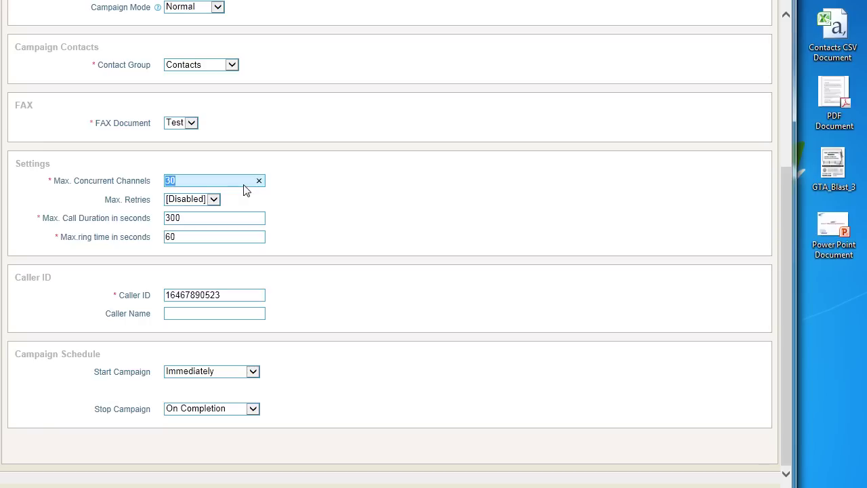
{"action": "type", "text": "100"}
{"action": "left_click", "coordinate": [397, 193]}
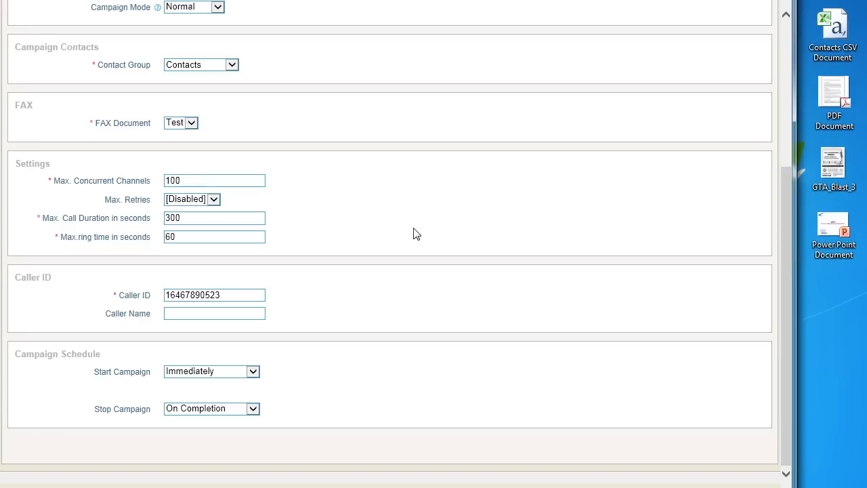
Step: Save the fax campaign and open its results from the campaign list
{"action": "scroll", "coordinate": [416, 234], "scroll_direction": "up", "scroll_amount": 3}
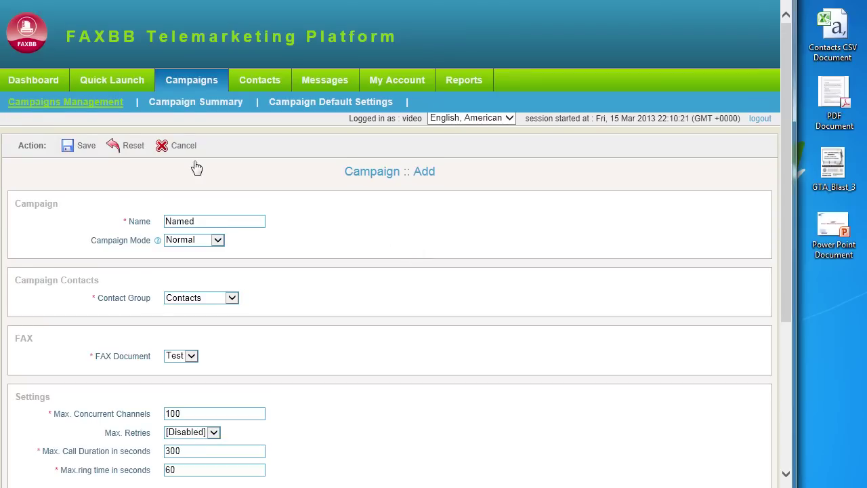
{"action": "left_click", "coordinate": [76, 149]}
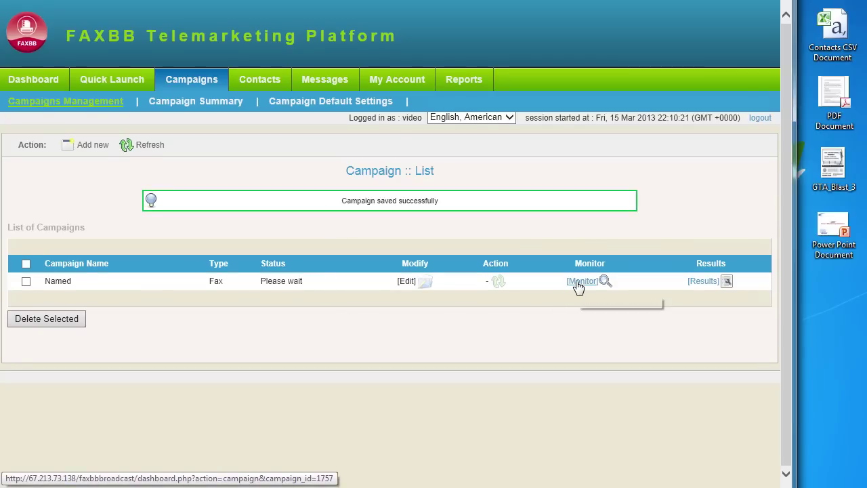
{"action": "left_click", "coordinate": [707, 283]}
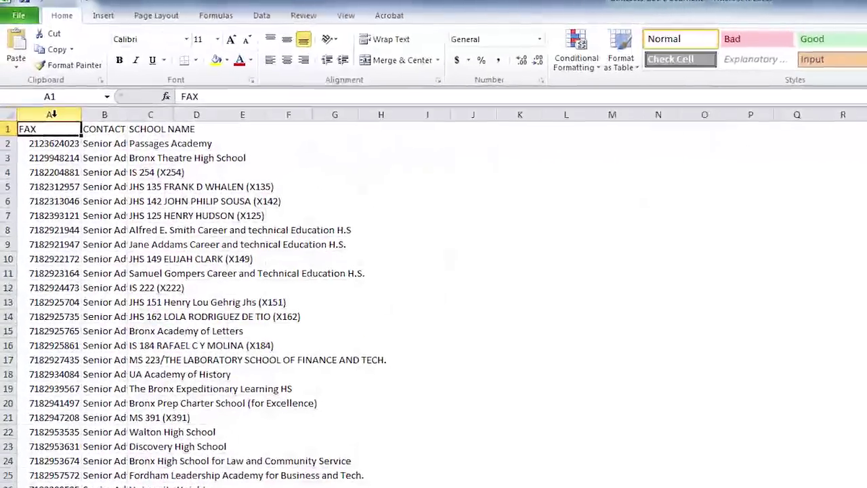
Step: In the Excel contact list, apply the custom number format 10 to the whole FAX column to prefix the fax numbers with 1
{"action": "left_click", "coordinate": [43, 97]}
{"action": "right_click", "coordinate": [55, 120]}
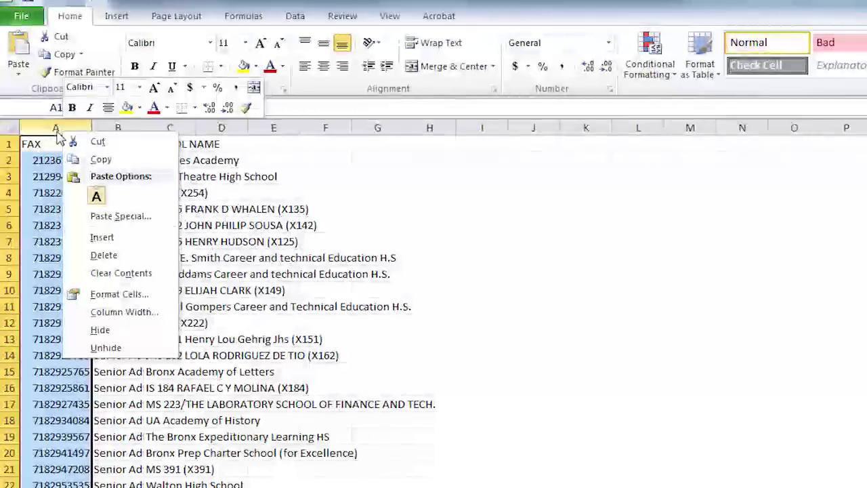
{"action": "left_click", "coordinate": [121, 293]}
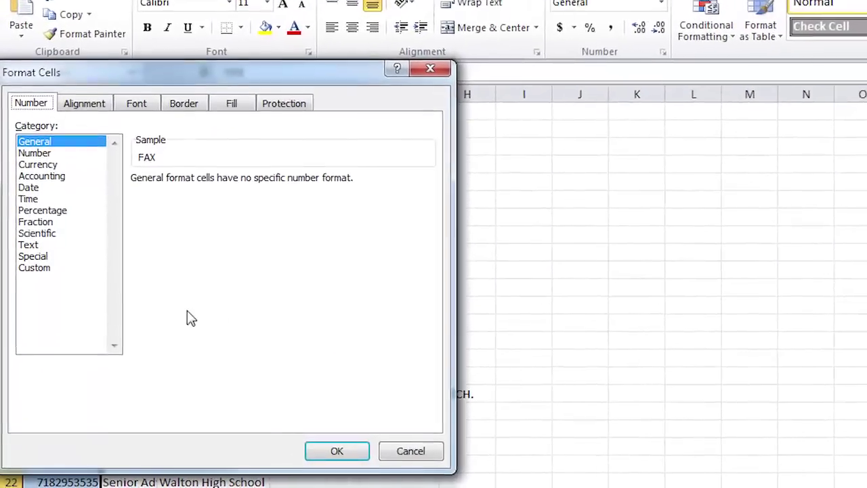
{"action": "left_click", "coordinate": [38, 260]}
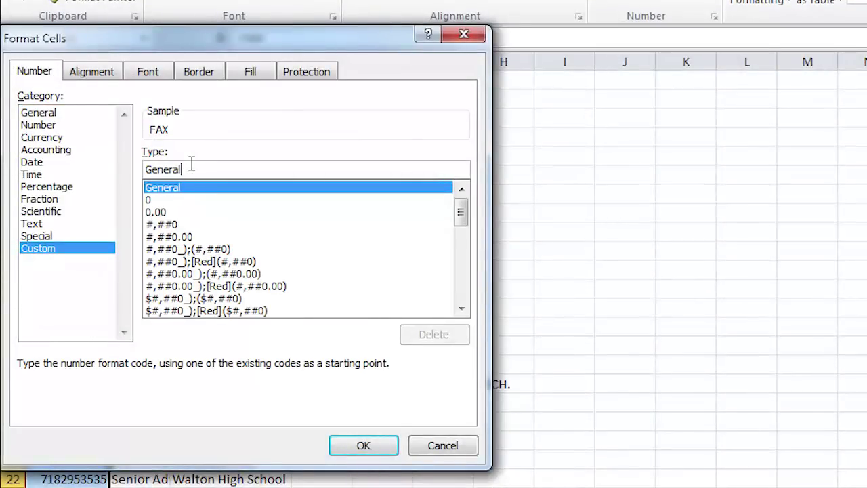
{"action": "key", "text": "BackSpace"}
{"action": "key", "text": "BackSpace"}
{"action": "key", "text": "BackSpace"}
{"action": "key", "text": "BackSpace"}
{"action": "key", "text": "BackSpace"}
{"action": "type", "text": "10"}
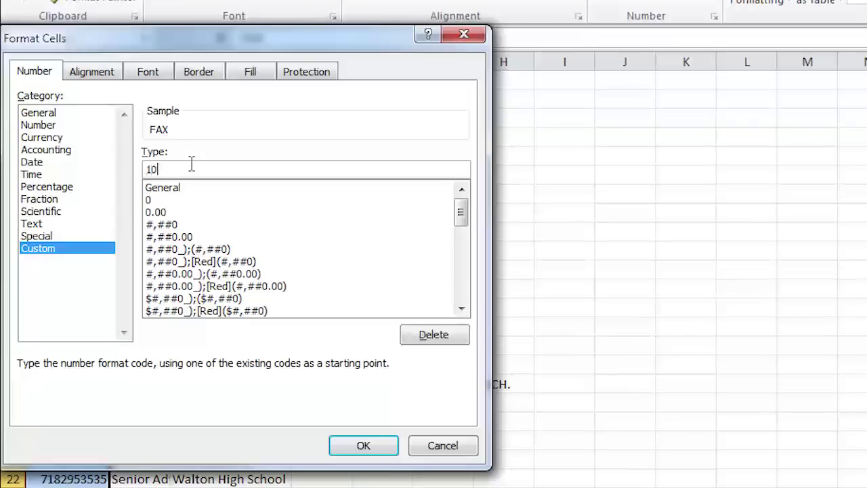
{"action": "left_click_drag", "start_coordinate": [175, 164], "coordinate": [151, 169]}
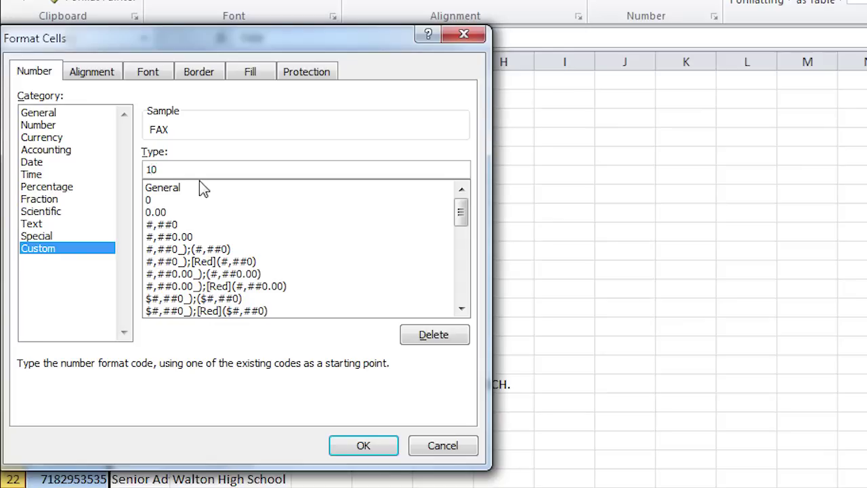
{"action": "left_click", "coordinate": [354, 444]}
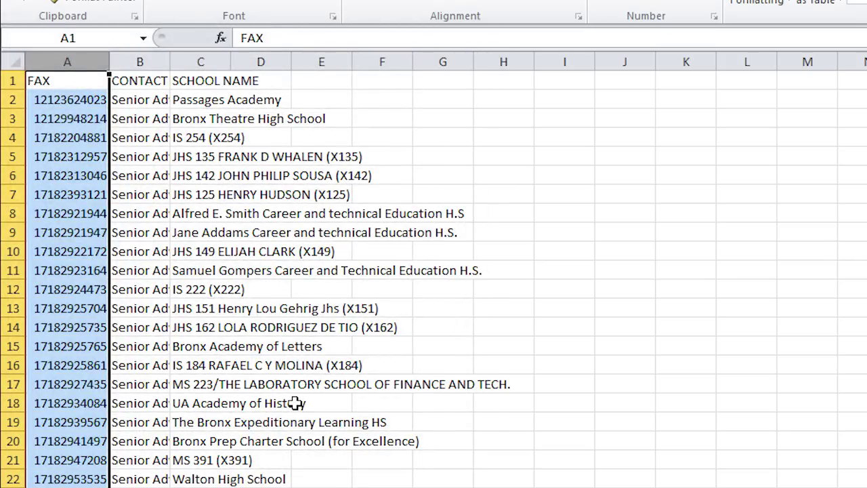